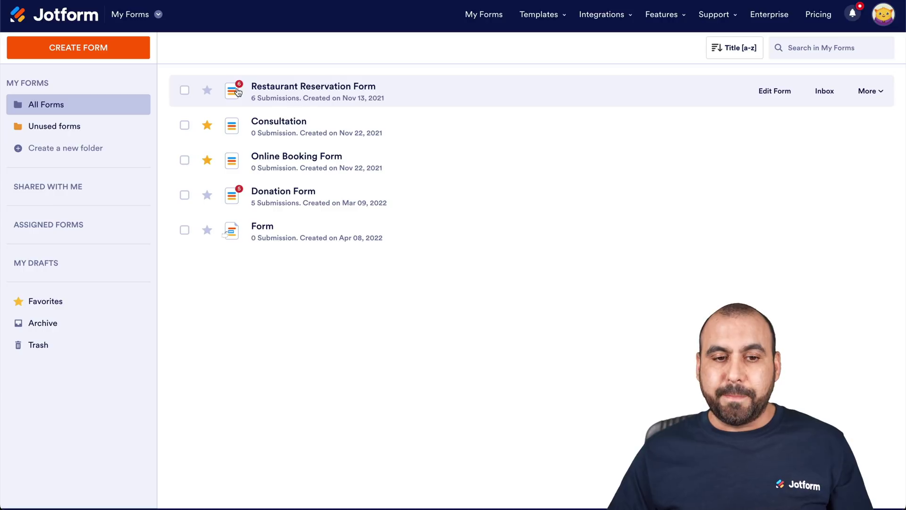
Step: Tick the checkbox beside the Restaurant Reservation Form, which has 6 submissions
{"action": "left_click", "coordinate": [319, 98]}
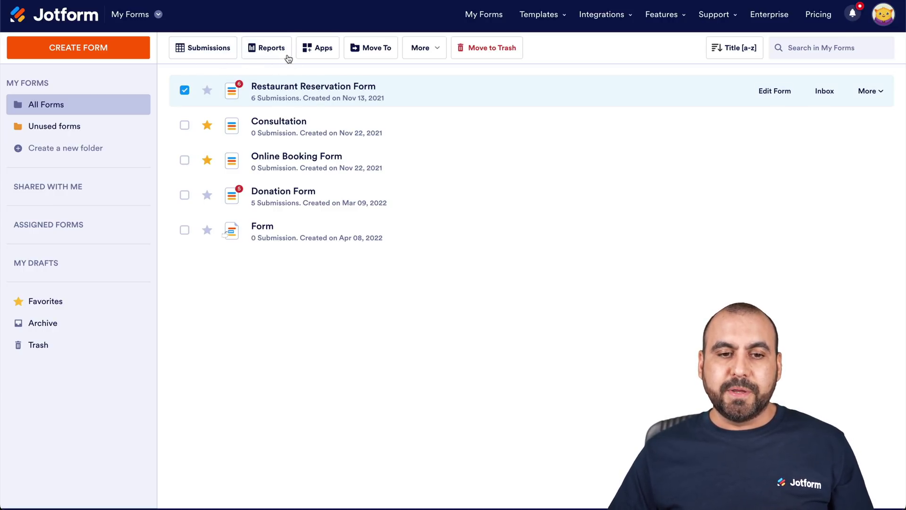
Step: Open the form's Reports, choose Add New Report, and scroll the report types
{"action": "left_click", "coordinate": [266, 54]}
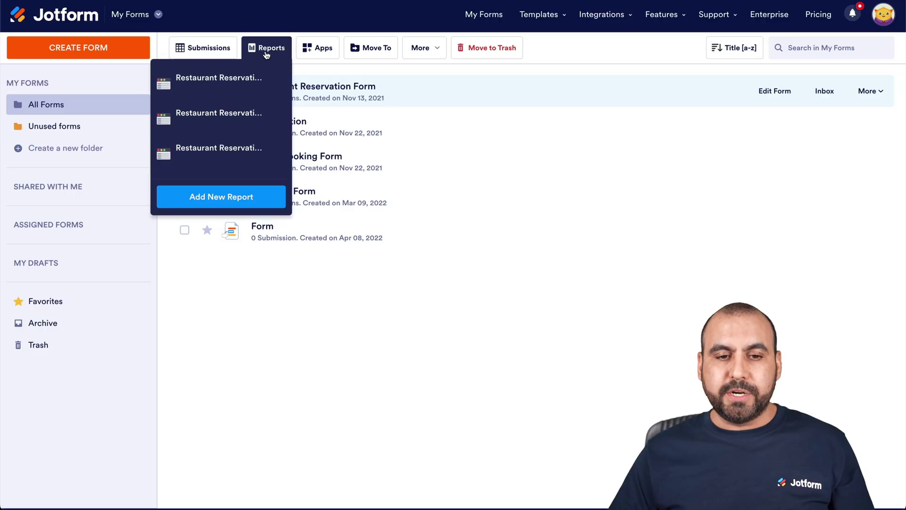
{"action": "left_click", "coordinate": [220, 202]}
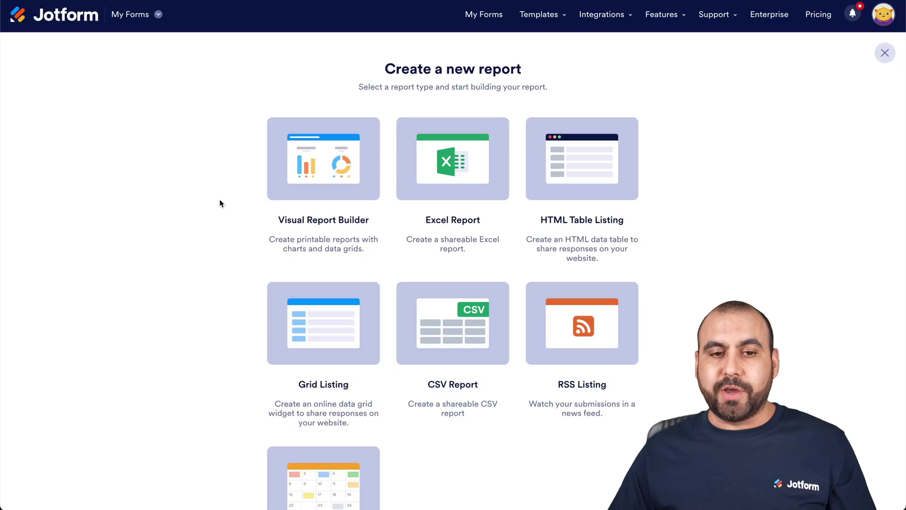
{"action": "scroll", "coordinate": [700, 315], "scroll_direction": "down", "scroll_amount": 1}
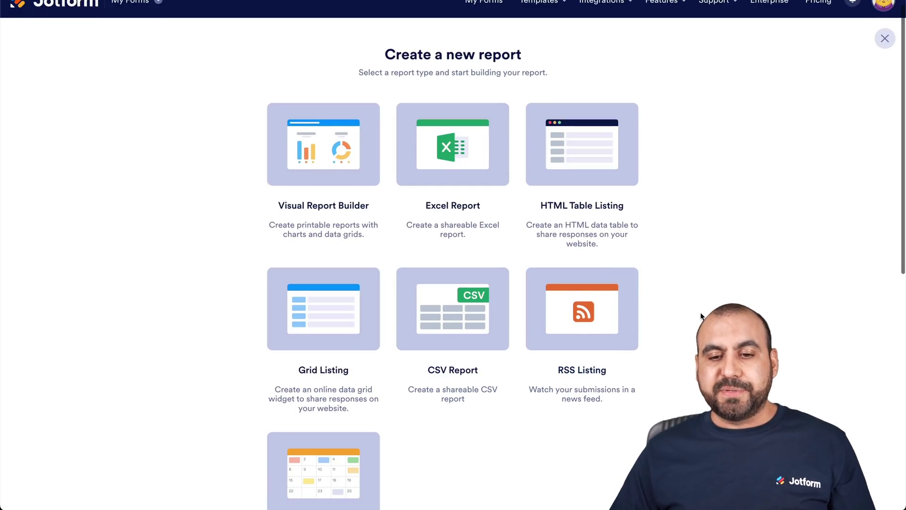
{"action": "scroll", "coordinate": [701, 316], "scroll_direction": "down", "scroll_amount": 1}
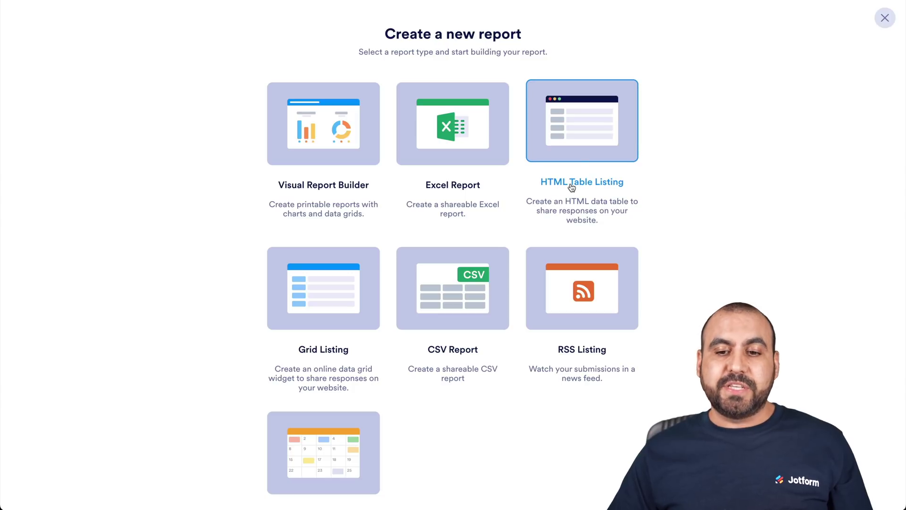
Step: Choose HTML Table Listing and rename the report to 'Restaurant Reservation Table Listing'
{"action": "left_click", "coordinate": [577, 150]}
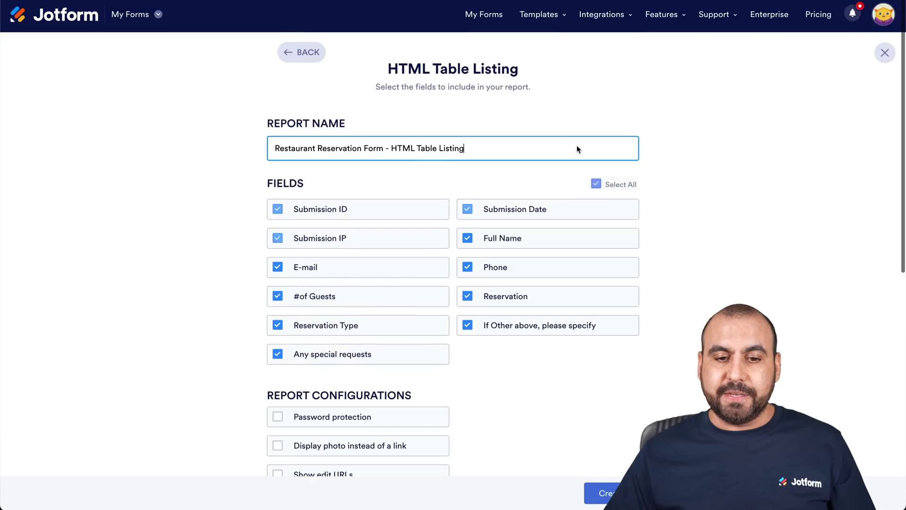
{"action": "scroll", "coordinate": [635, 282], "scroll_direction": "down", "scroll_amount": 2}
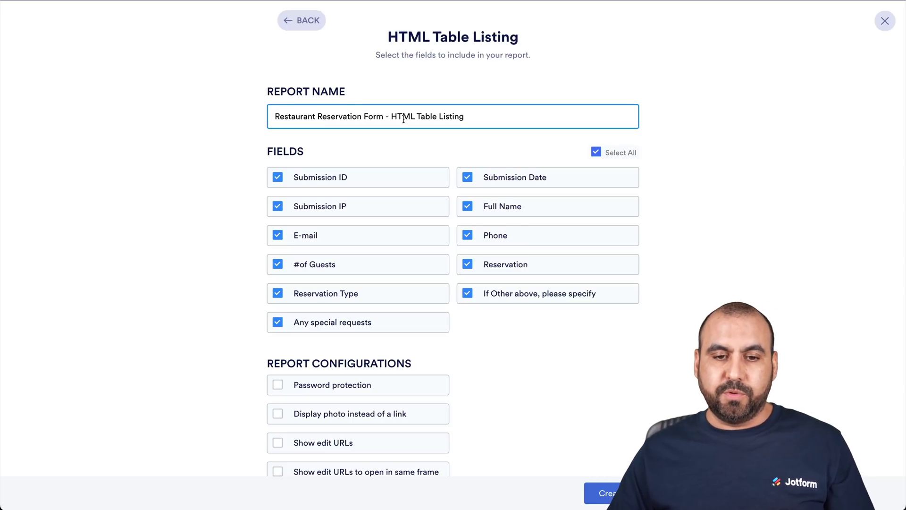
{"action": "left_click_drag", "start_coordinate": [384, 117], "coordinate": [497, 121]}
{"action": "key", "text": "BackSpace"}
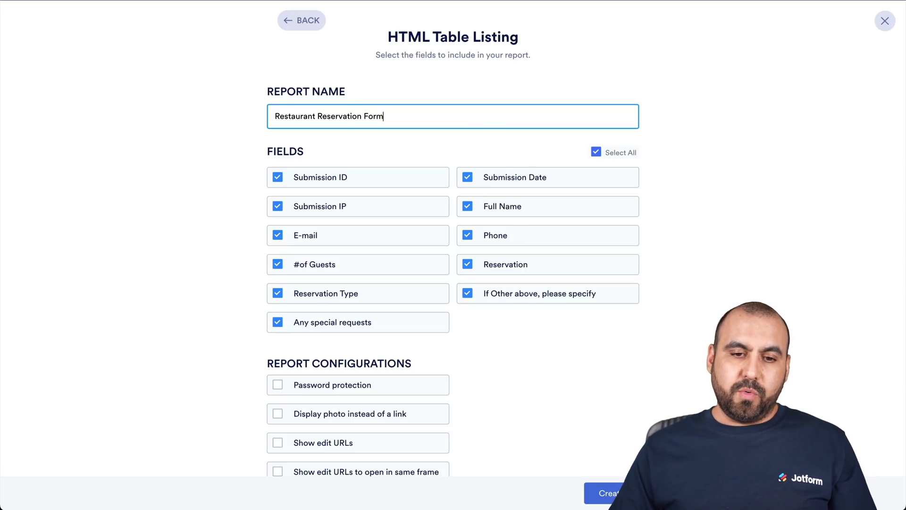
{"action": "key", "text": "BackSpace"}
{"action": "key", "text": "BackSpace"}
{"action": "key", "text": "BackSpace"}
{"action": "type", "text": "Tabl"}
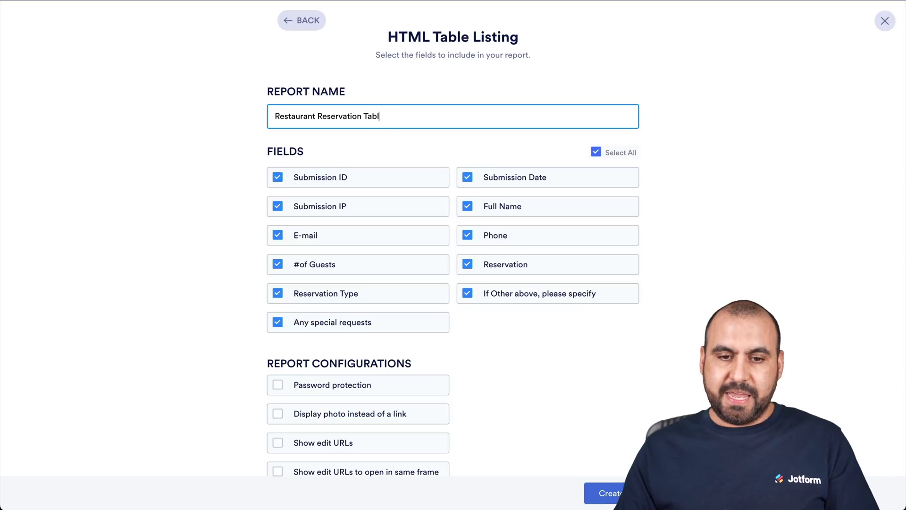
{"action": "type", "text": "e Listing"}
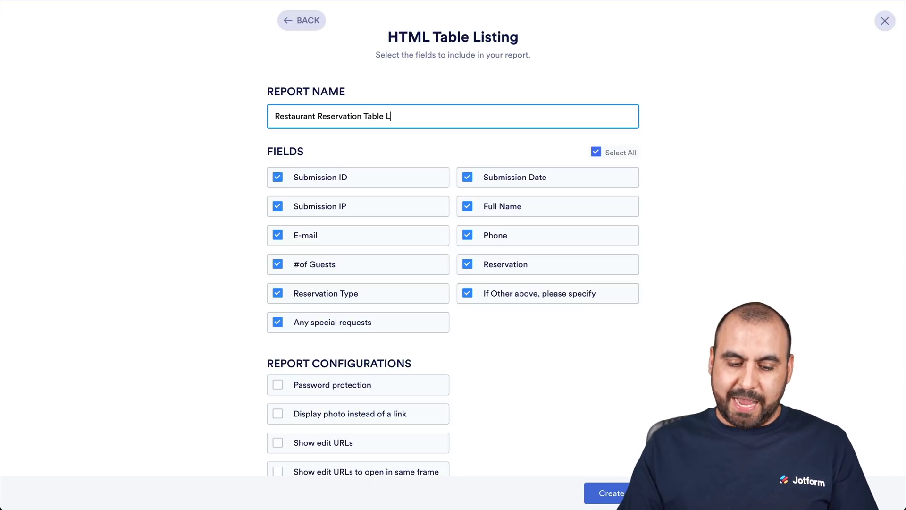
{"action": "left_click", "coordinate": [164, 228]}
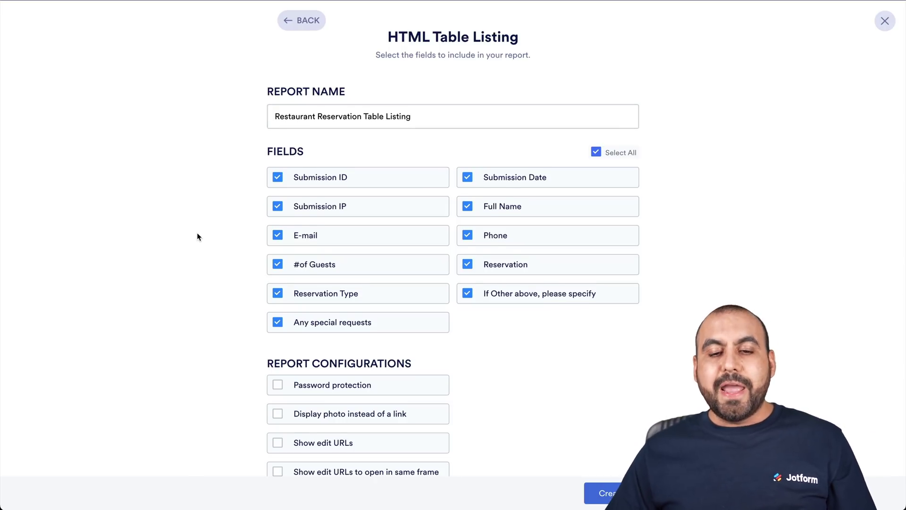
Step: Exclude the E-mail field from the report's field list
{"action": "scroll", "coordinate": [197, 232], "scroll_direction": "down", "scroll_amount": 1}
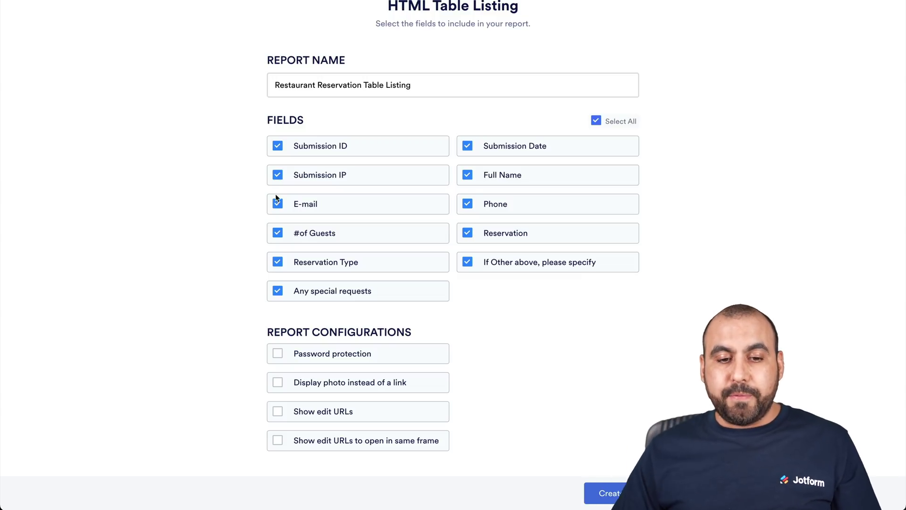
{"action": "left_click", "coordinate": [278, 205]}
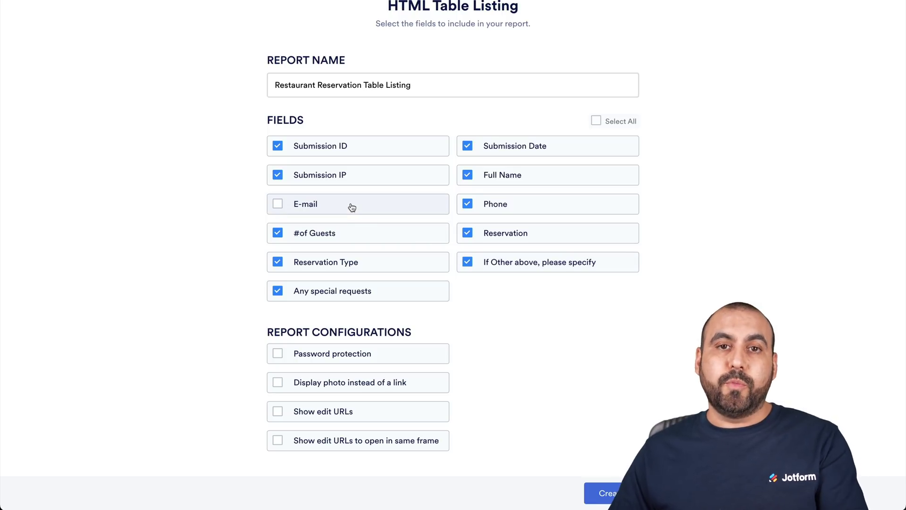
{"action": "scroll", "coordinate": [546, 363], "scroll_direction": "down", "scroll_amount": 5}
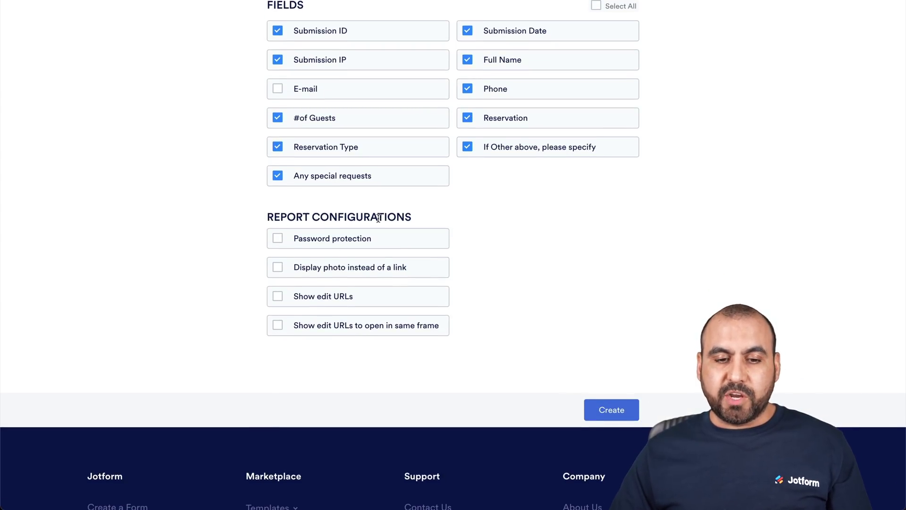
Step: Try password protection, photo display and edit URL options, leaving them all off
{"action": "left_click", "coordinate": [282, 239]}
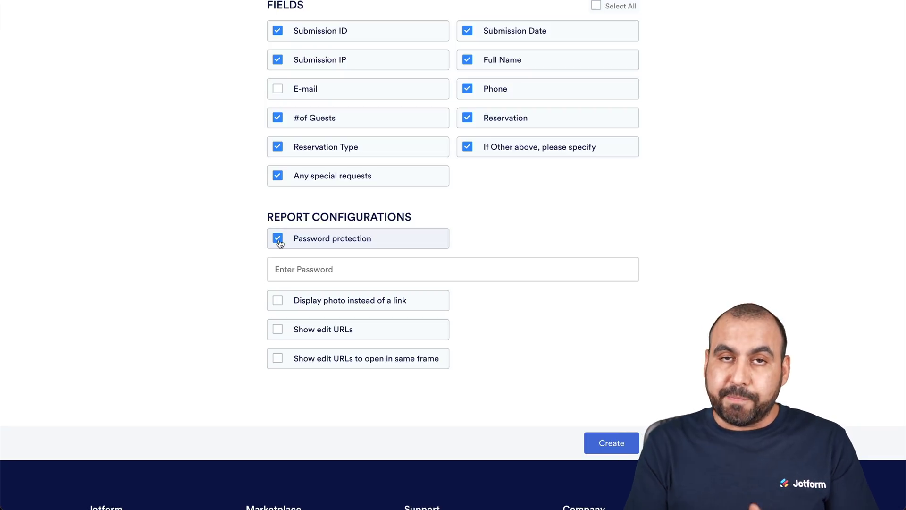
{"action": "left_click", "coordinate": [279, 239]}
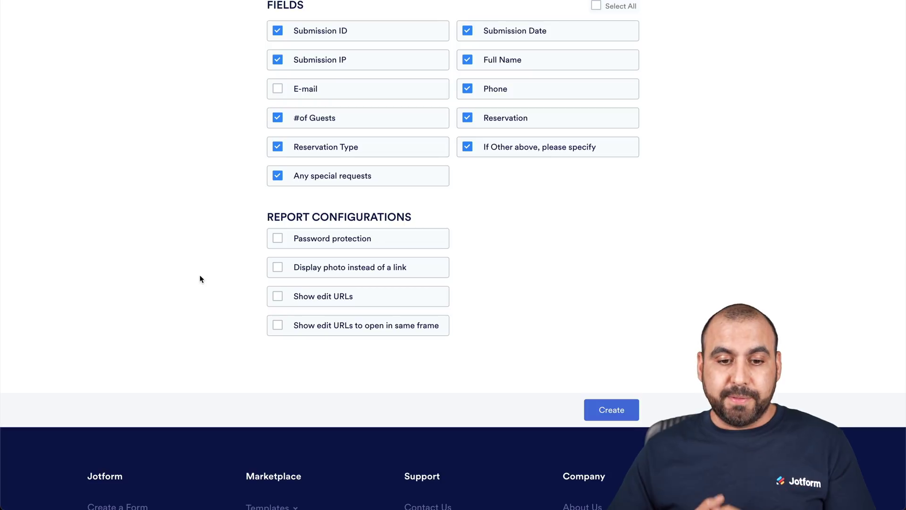
{"action": "left_click", "coordinate": [278, 267]}
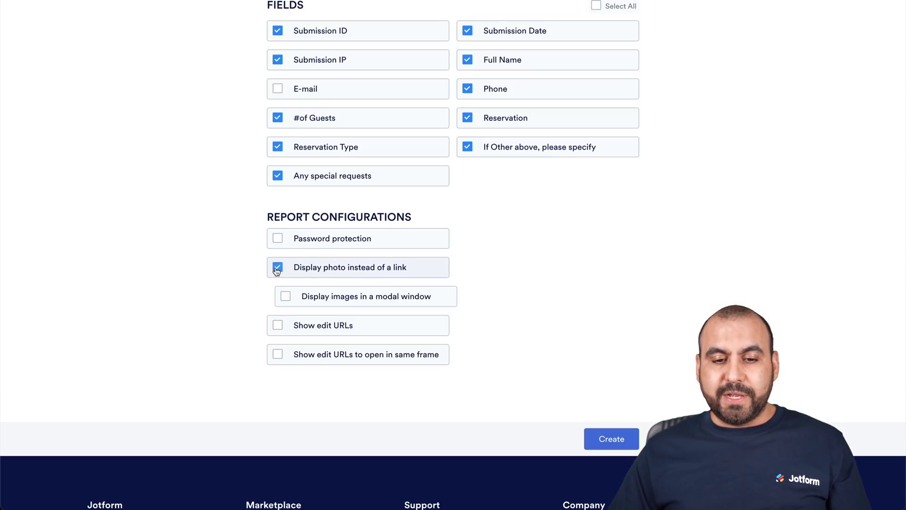
{"action": "left_click", "coordinate": [285, 296]}
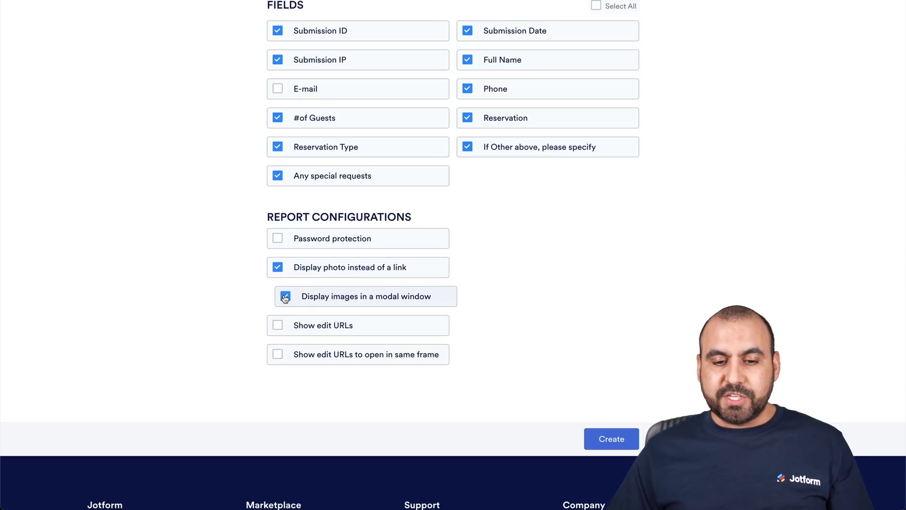
{"action": "left_click", "coordinate": [278, 267]}
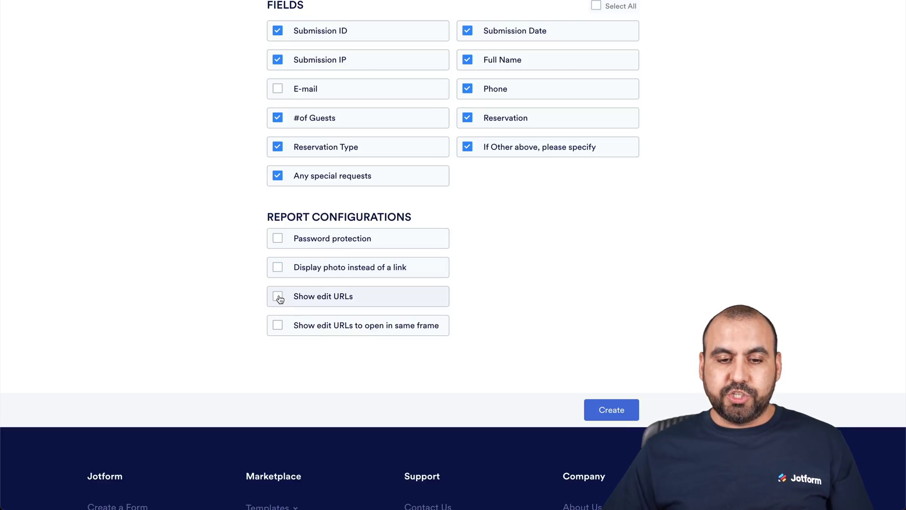
{"action": "left_click", "coordinate": [279, 298]}
{"action": "left_click", "coordinate": [279, 297]}
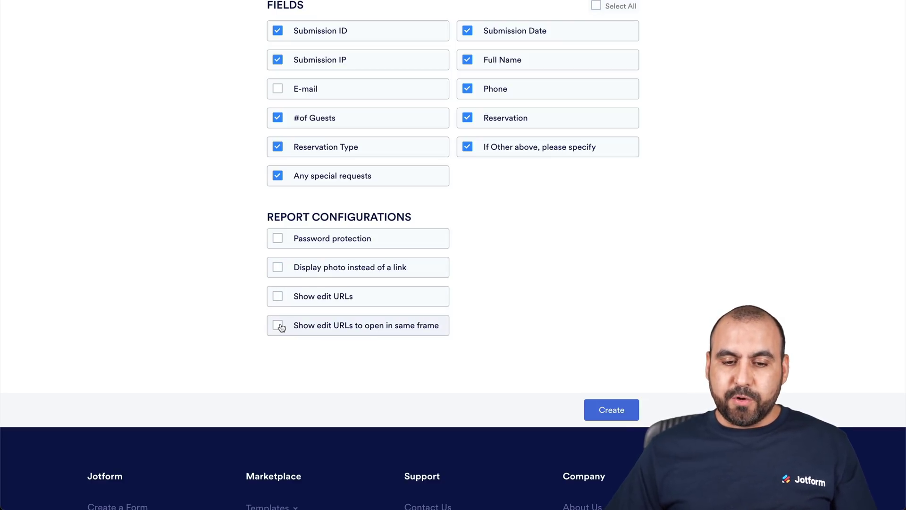
{"action": "left_click", "coordinate": [278, 325]}
{"action": "left_click", "coordinate": [279, 326]}
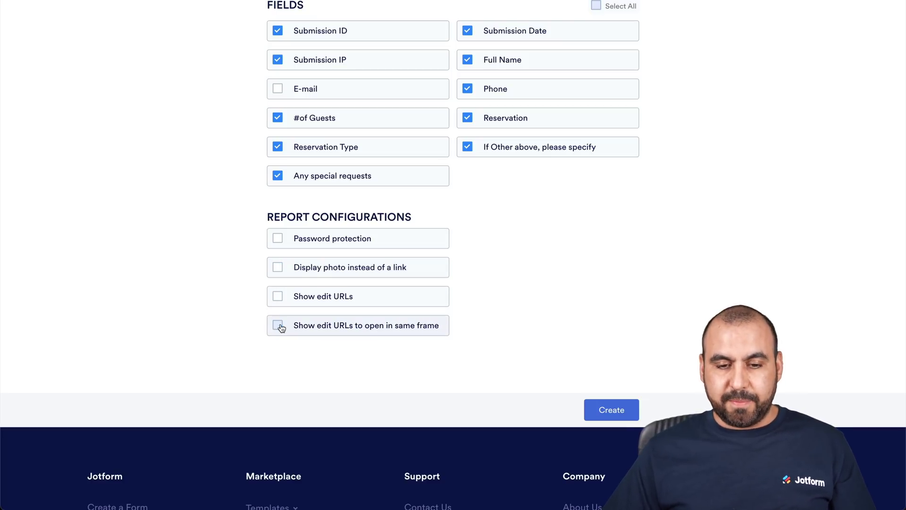
Step: Create the report and copy its report link
{"action": "scroll", "coordinate": [163, 269], "scroll_direction": "up", "scroll_amount": 3}
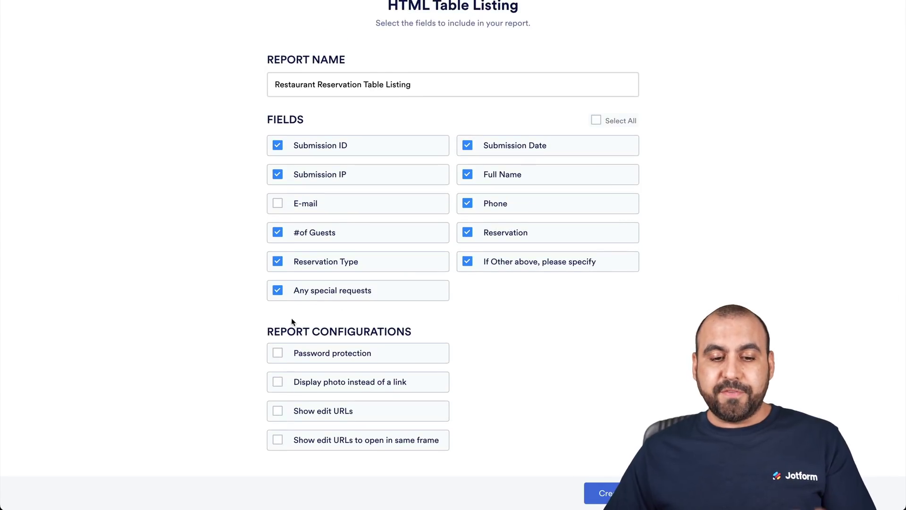
{"action": "scroll", "coordinate": [552, 299], "scroll_direction": "up", "scroll_amount": 2}
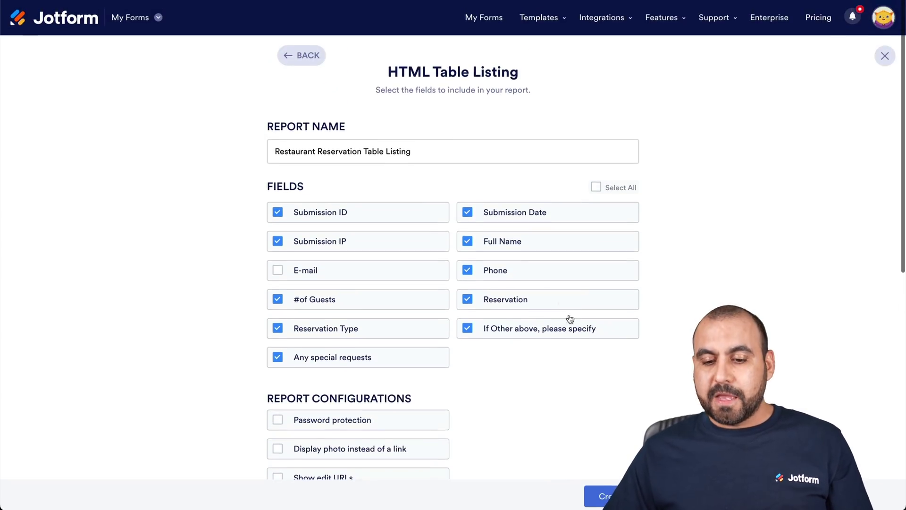
{"action": "left_click", "coordinate": [608, 492]}
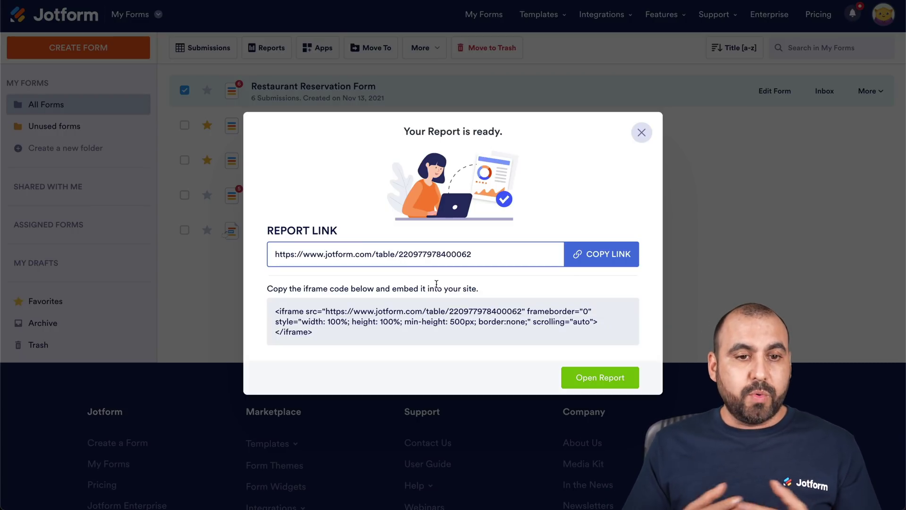
{"action": "left_click", "coordinate": [591, 254]}
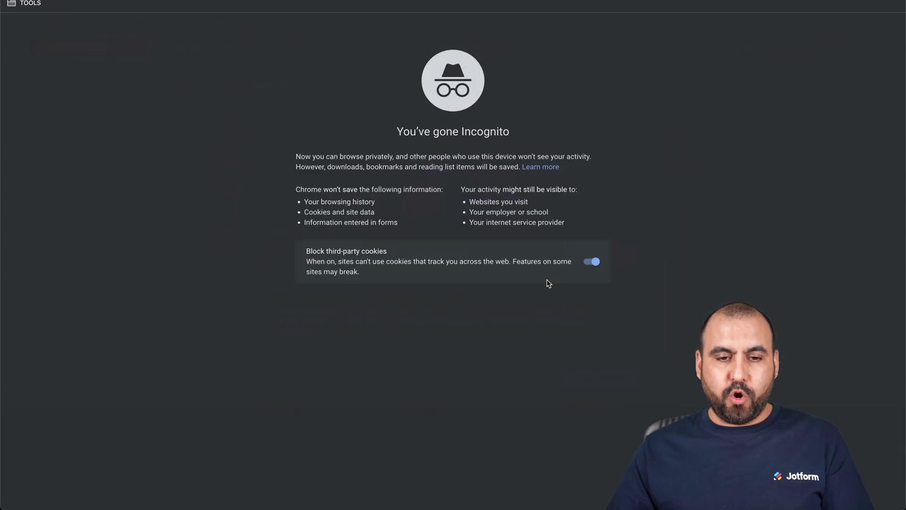
Step: Paste the report URL into the Incognito address bar and load the six-submission table
{"action": "key", "text": "super+v"}
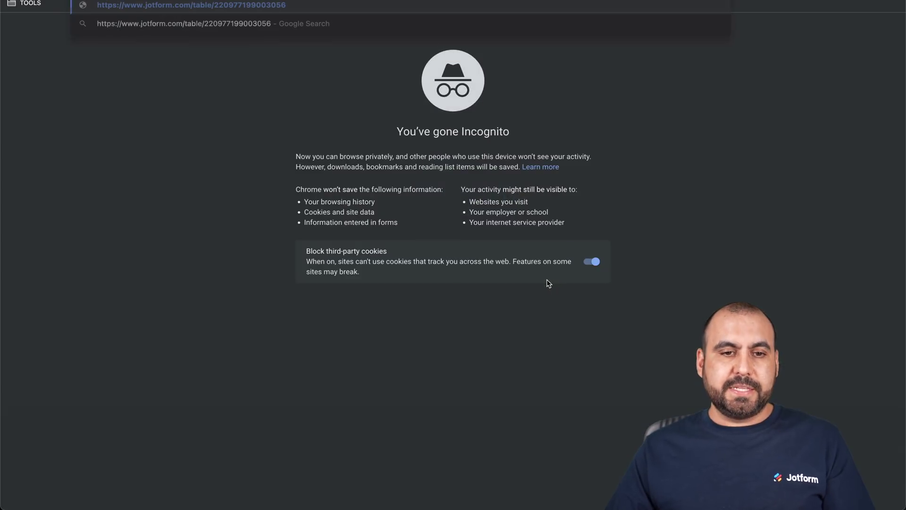
{"action": "key", "text": "Return"}
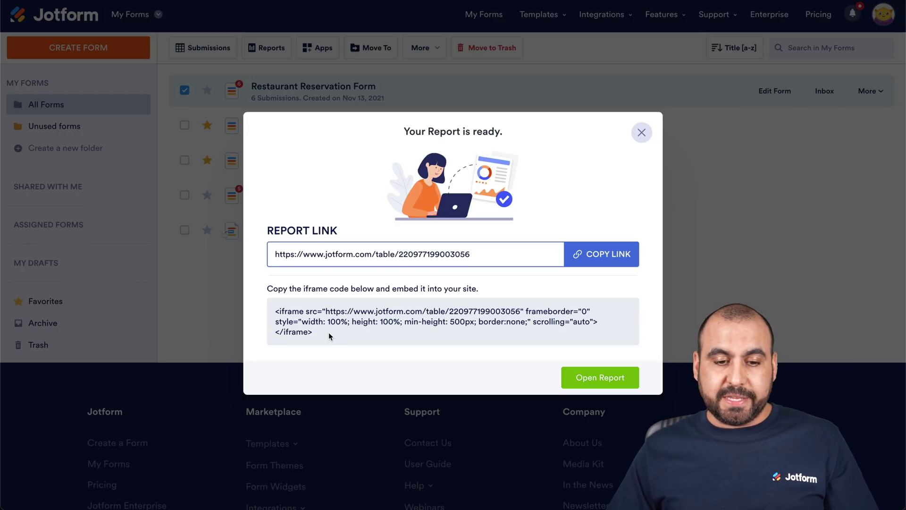
Step: Select the full iframe embed code in the 'Your Report is ready' dialog
{"action": "left_click_drag", "start_coordinate": [329, 332], "coordinate": [263, 310]}
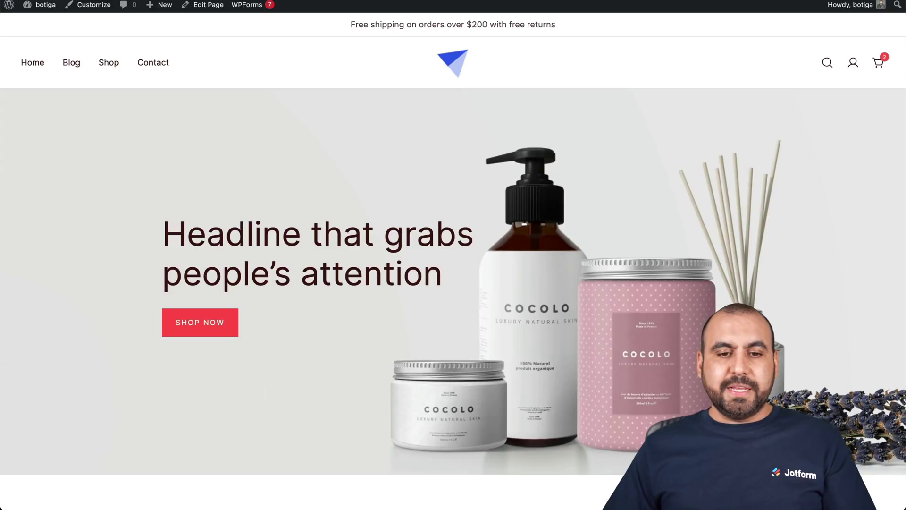
Step: Scroll the shop's home page, then open the Home page from All Pages for editing
{"action": "scroll", "coordinate": [515, 295], "scroll_direction": "down", "scroll_amount": 20}
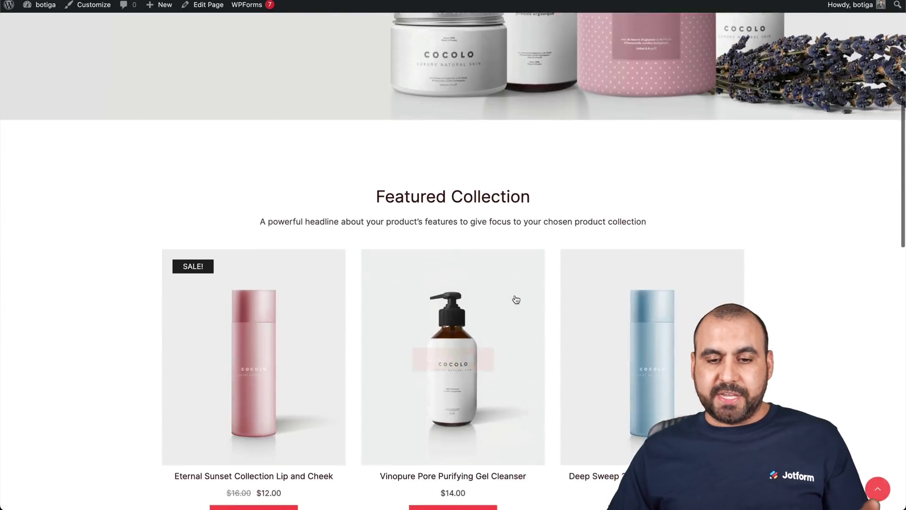
{"action": "scroll", "coordinate": [515, 296], "scroll_direction": "up", "scroll_amount": 20}
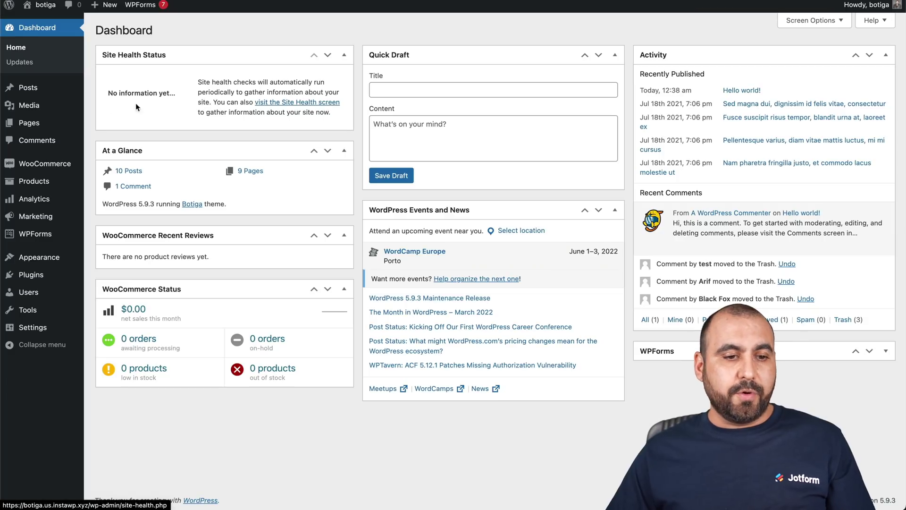
{"action": "left_click", "coordinate": [33, 123]}
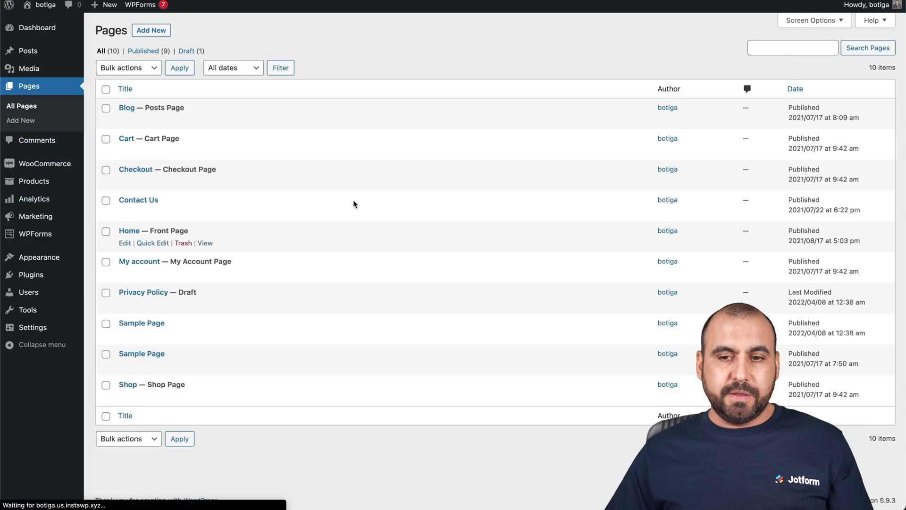
{"action": "left_click", "coordinate": [124, 243]}
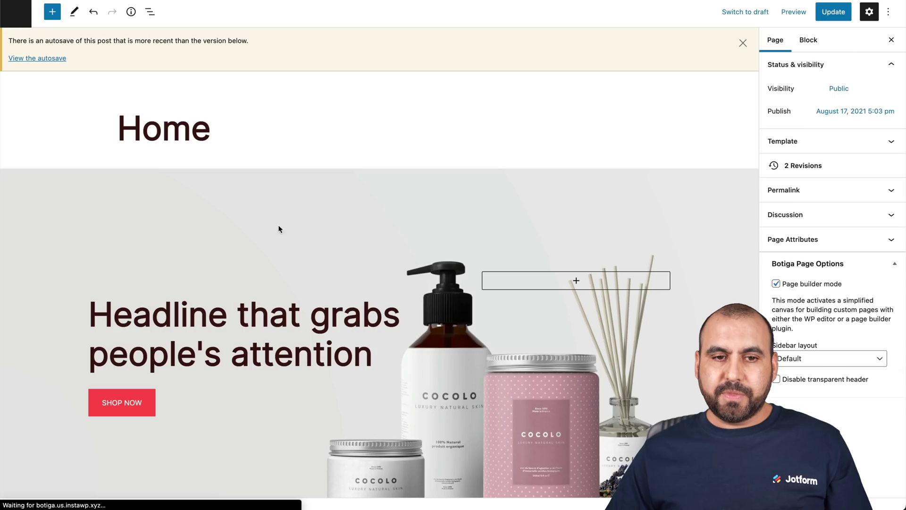
Step: Insert a Custom HTML block after the spacer beneath the hero banner
{"action": "scroll", "coordinate": [449, 332], "scroll_direction": "down", "scroll_amount": 7}
{"action": "scroll", "coordinate": [449, 332], "scroll_direction": "down", "scroll_amount": 3}
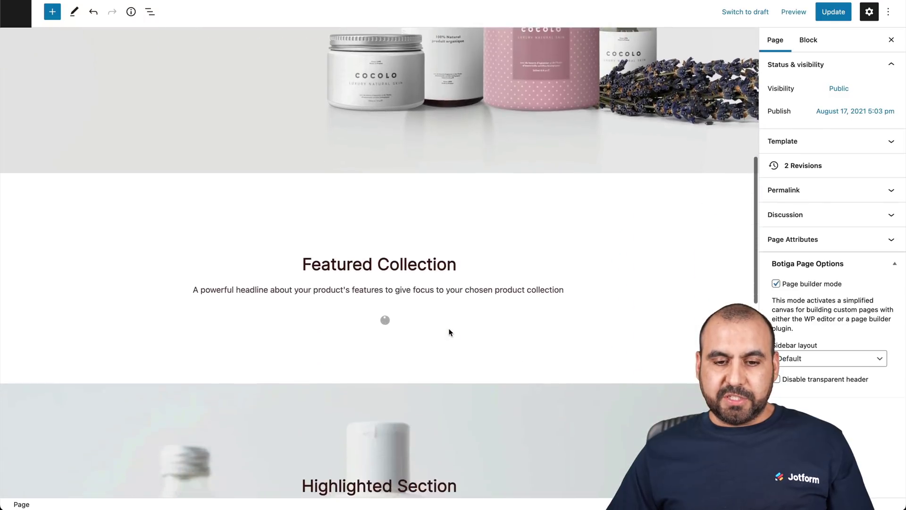
{"action": "left_click", "coordinate": [381, 115]}
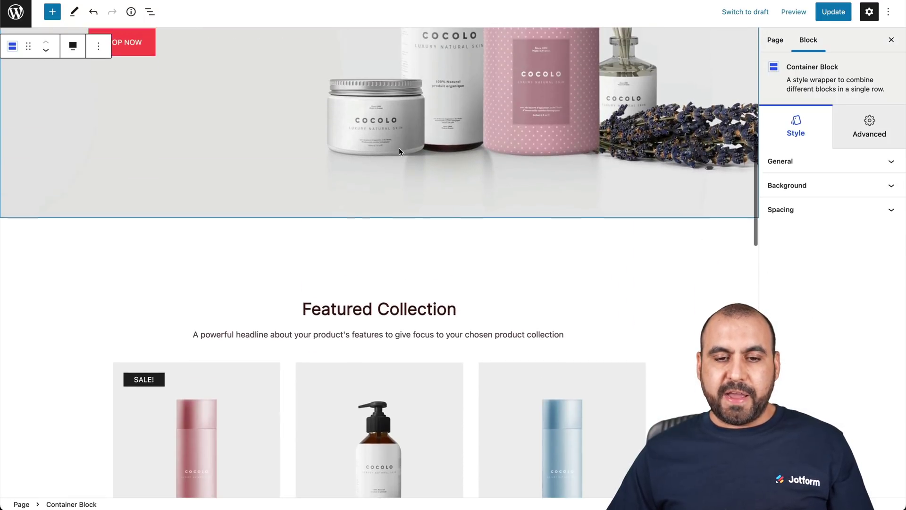
{"action": "left_click", "coordinate": [387, 242]}
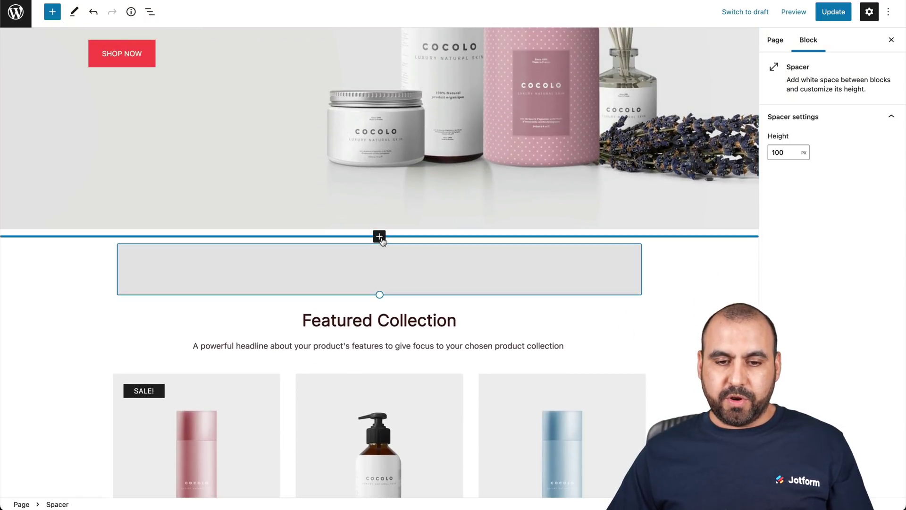
{"action": "left_click", "coordinate": [379, 235]}
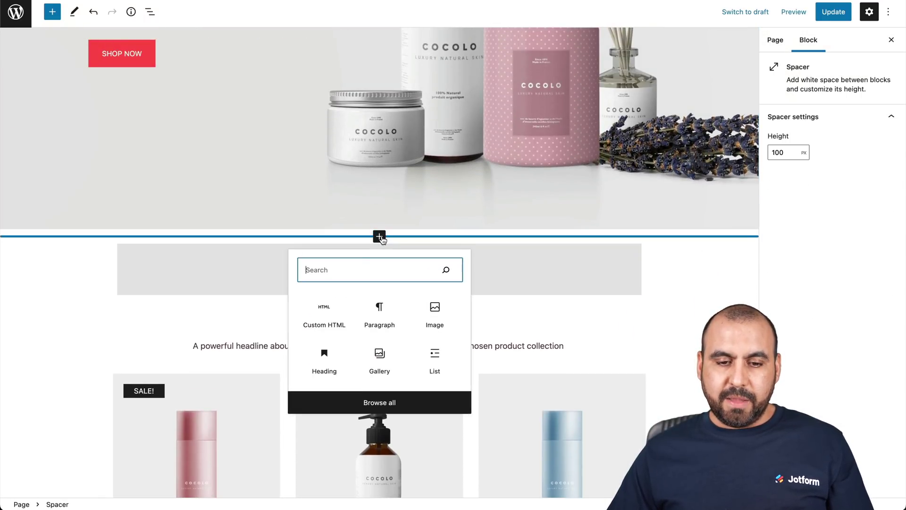
{"action": "left_click", "coordinate": [329, 305]}
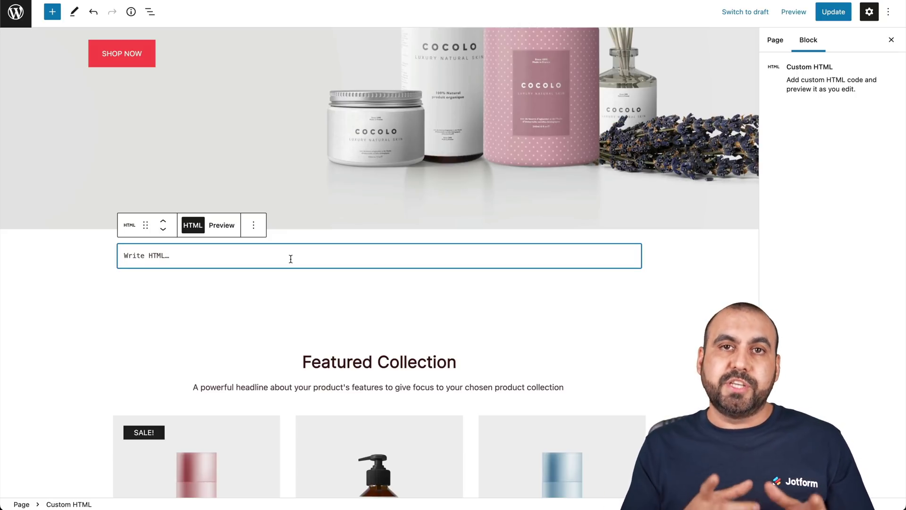
Step: Paste the iframe code into the Custom HTML block, update the page, and preview it
{"action": "key", "text": "ctrl+v"}
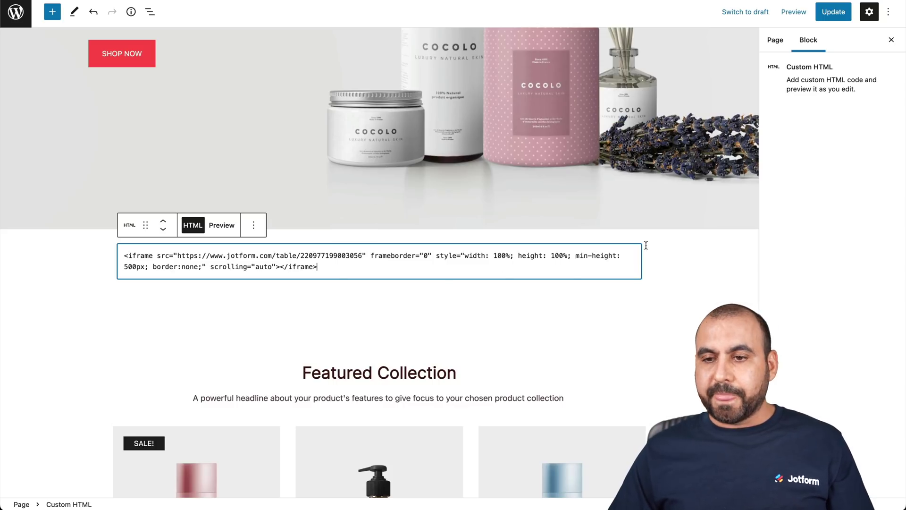
{"action": "left_click", "coordinate": [833, 12]}
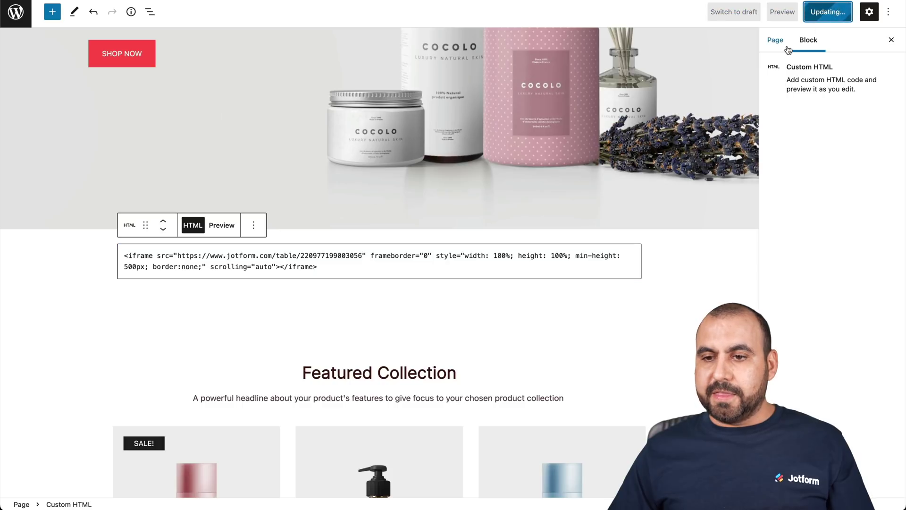
{"action": "left_click", "coordinate": [788, 13]}
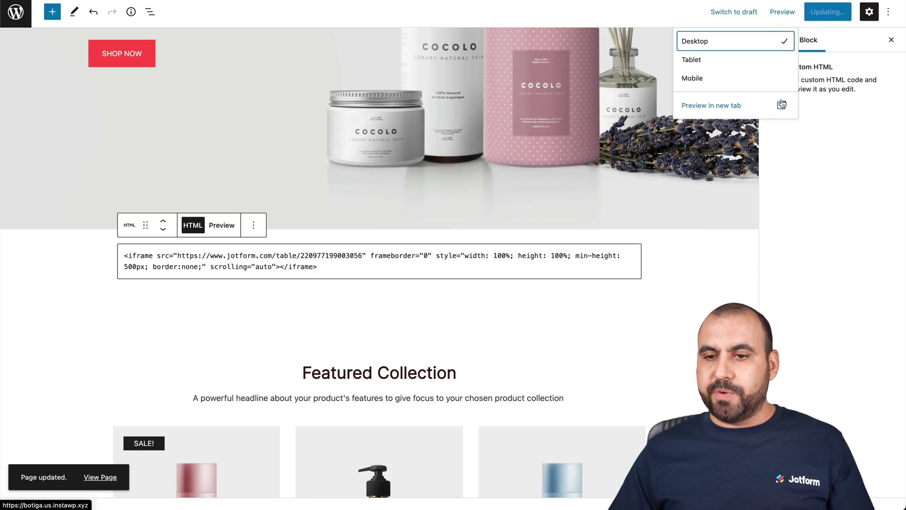
{"action": "left_click", "coordinate": [781, 103]}
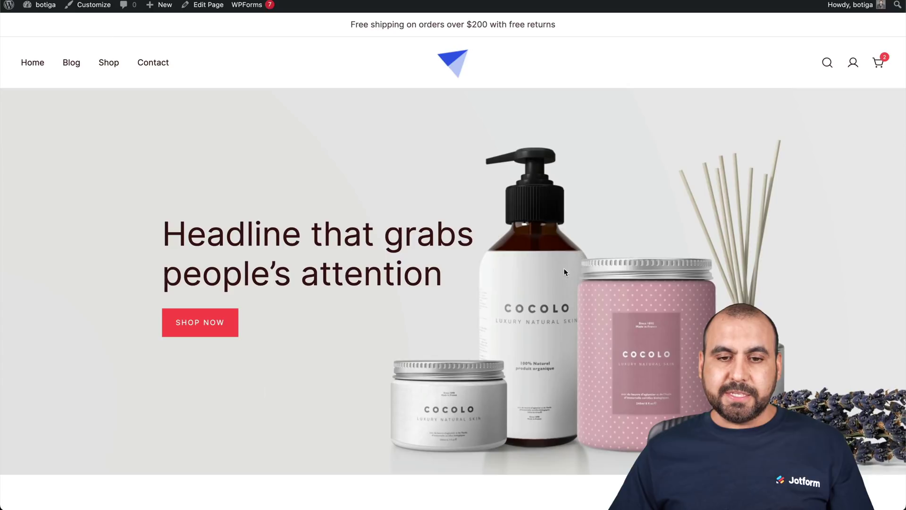
{"action": "scroll", "coordinate": [558, 297], "scroll_direction": "down", "scroll_amount": 5}
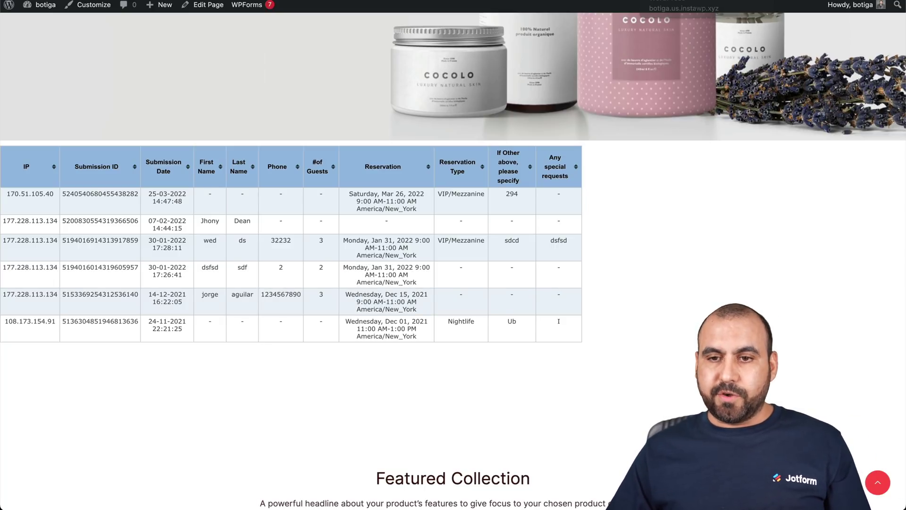
{"action": "key", "text": "ctrl+w"}
Step: Wrap the iframe code in <centered> tags, update the Home page, and preview it
{"action": "left_click", "coordinate": [121, 255]}
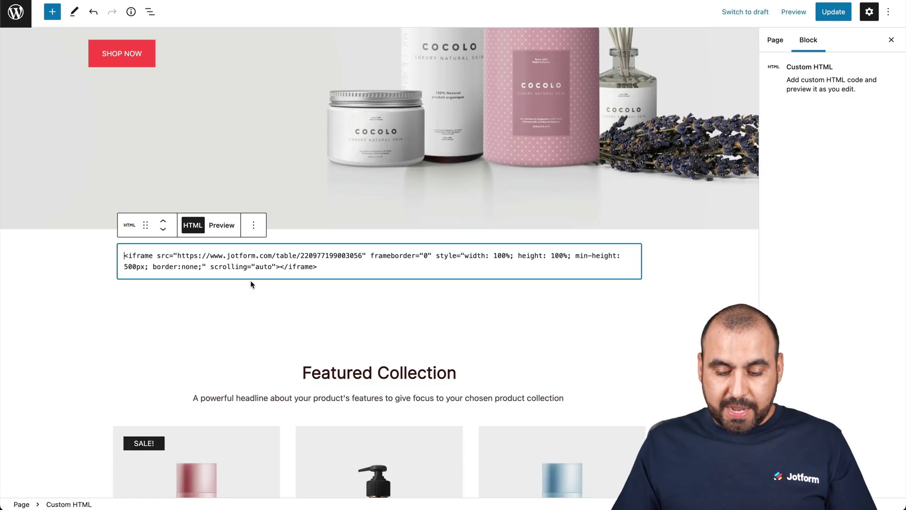
{"action": "type", "text": "<centered"}
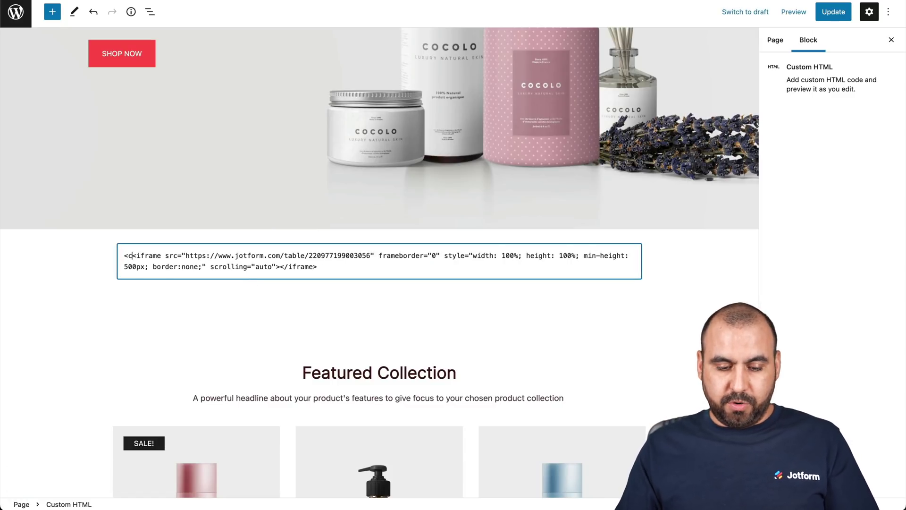
{"action": "type", "text": ">"}
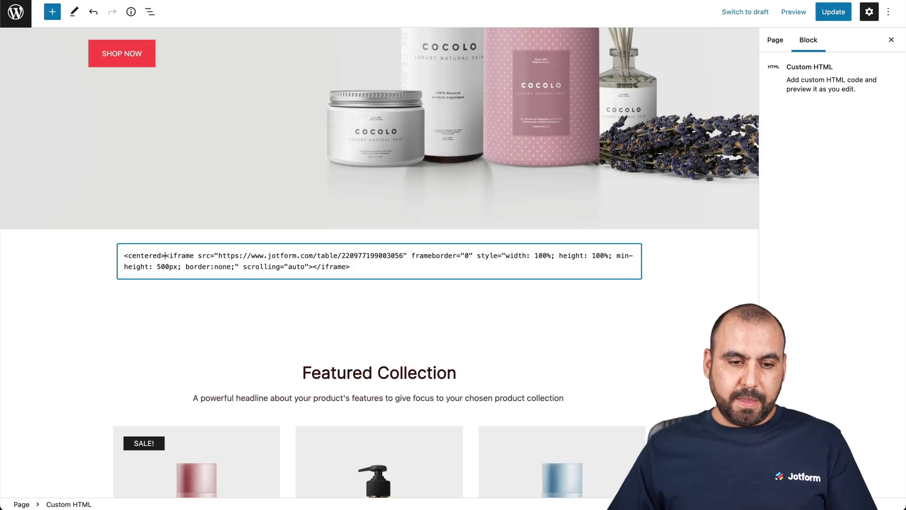
{"action": "key", "text": "shift+Home"}
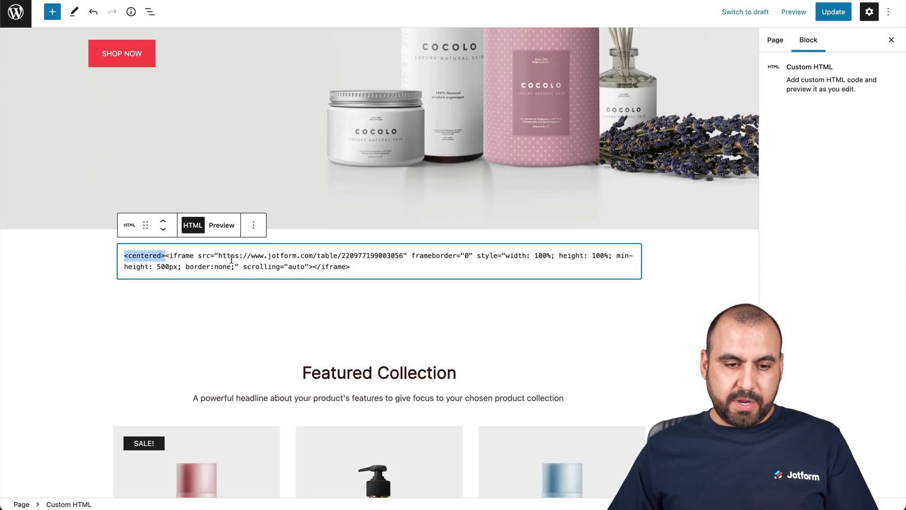
{"action": "left_click", "coordinate": [366, 268]}
{"action": "key", "text": "ctrl+v"}
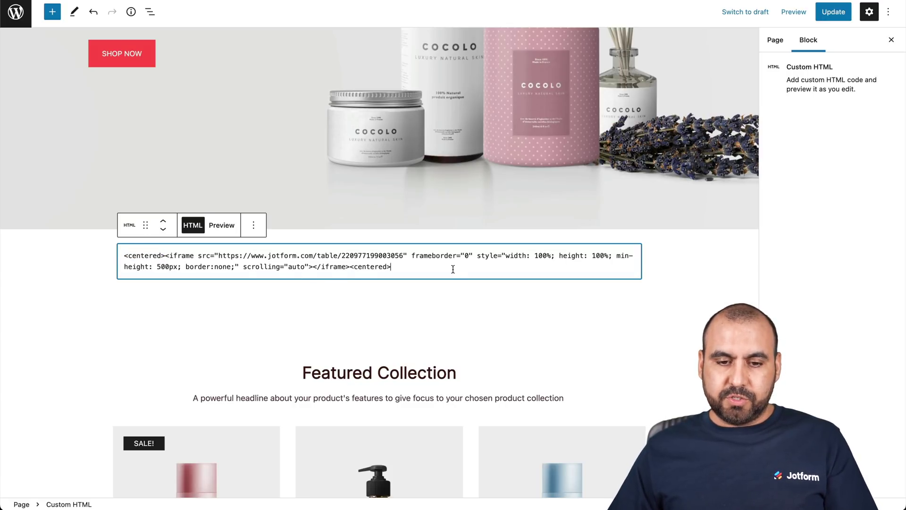
{"action": "left_click", "coordinate": [463, 292]}
{"action": "left_click", "coordinate": [830, 15]}
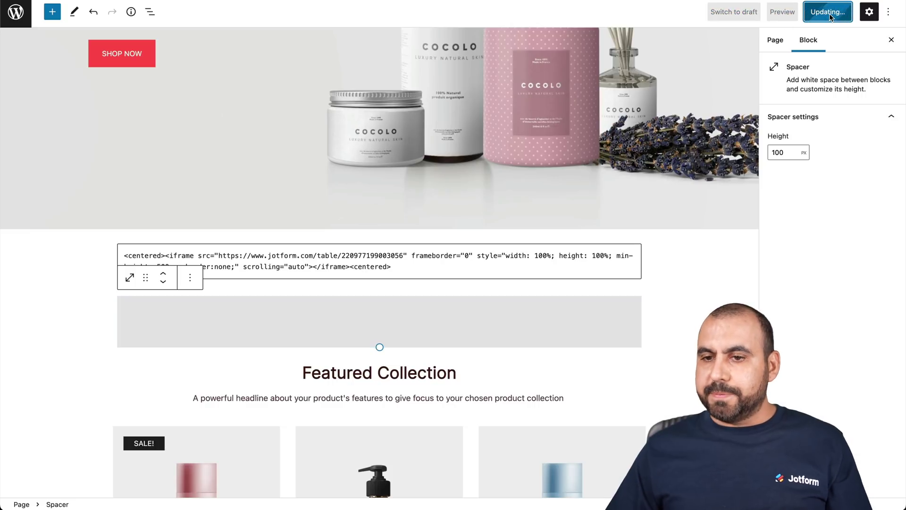
{"action": "left_click", "coordinate": [782, 11]}
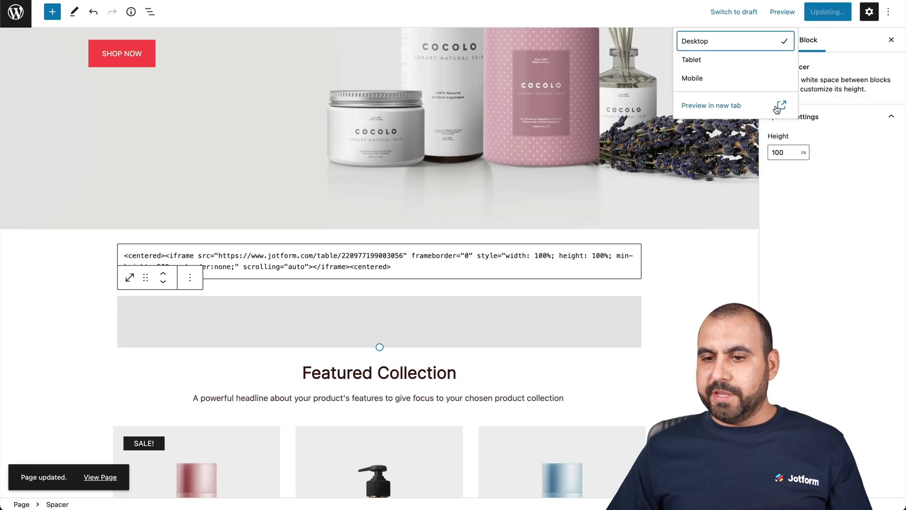
{"action": "left_click", "coordinate": [777, 106]}
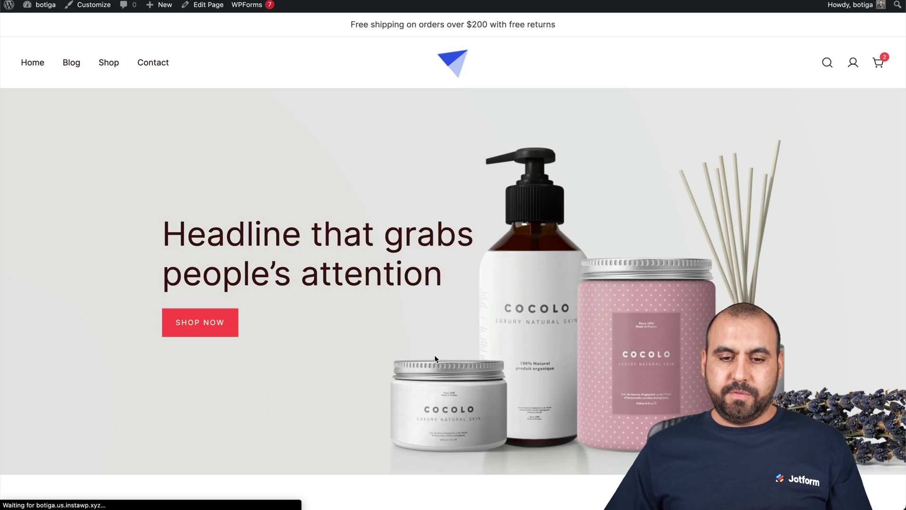
Step: Scroll the Home page preview down to the six-reservation submissions table beneath the hero banner
{"action": "scroll", "coordinate": [435, 358], "scroll_direction": "down", "scroll_amount": 8}
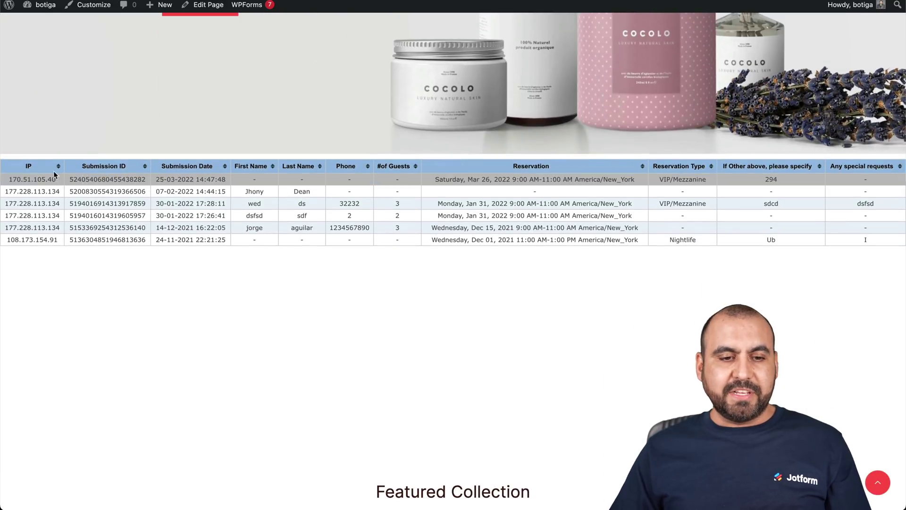